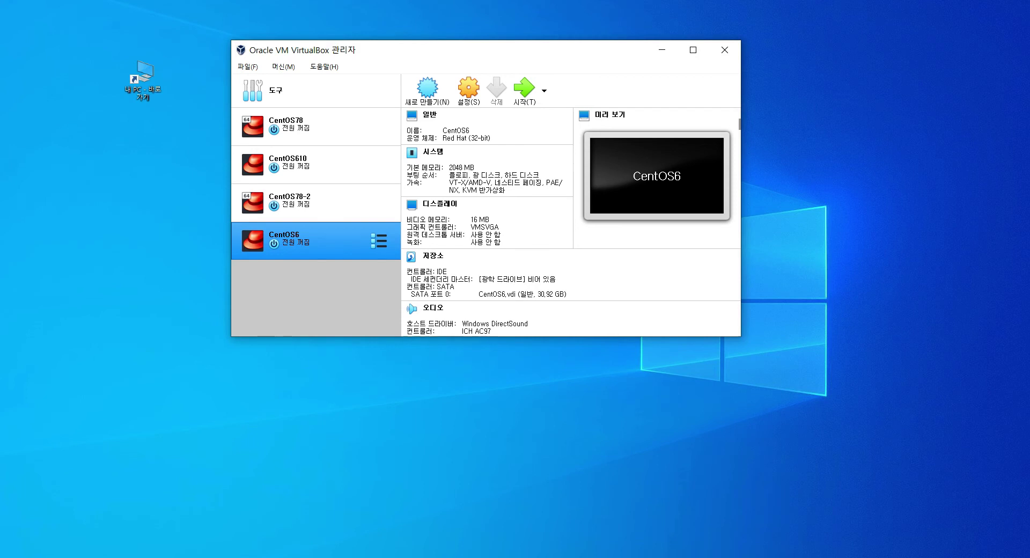
pyautogui.hotkey('ctrl', '2')
pyautogui.moveTo(300, 112)
pyautogui.mouseDown()
pyautogui.moveTo(236, 128)
pyautogui.moveTo(239, 266)
pyautogui.moveTo(387, 273)
pyautogui.moveTo(332, 104)
pyautogui.mouseUp()
pyautogui.moveTo(209, 143); pyautogui.dragTo(225, 160)
pyautogui.moveTo(224, 142); pyautogui.dragTo(204, 165)
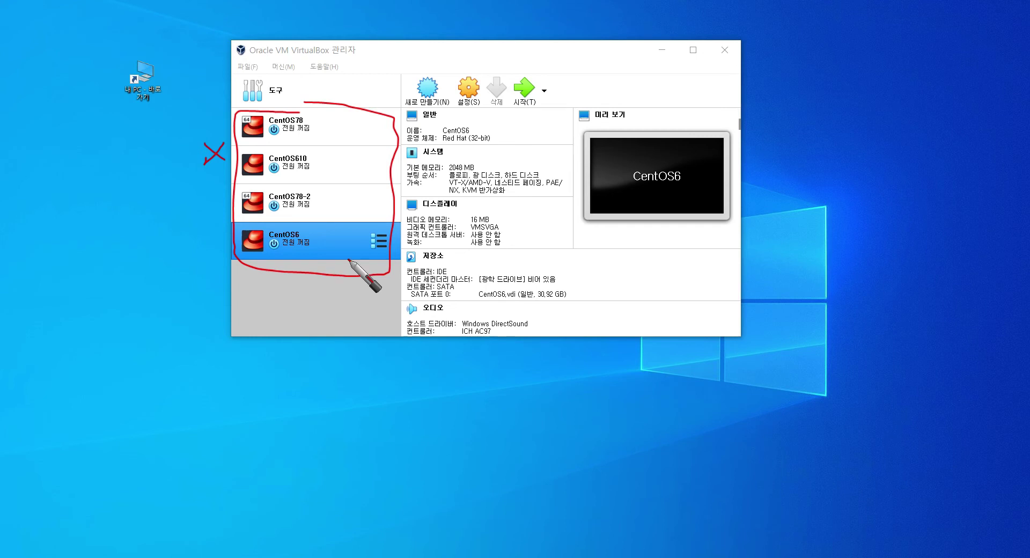
pyautogui.press('Escape')
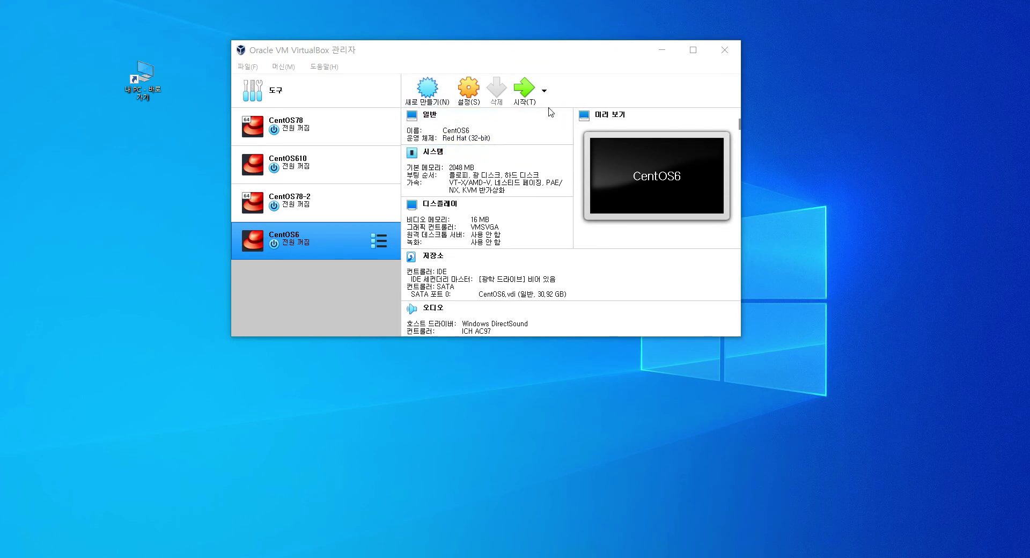
# Start a new virtual machine named CentOS7 with type Linux and version Red Hat (64-bit).
pyautogui.click(430, 93)
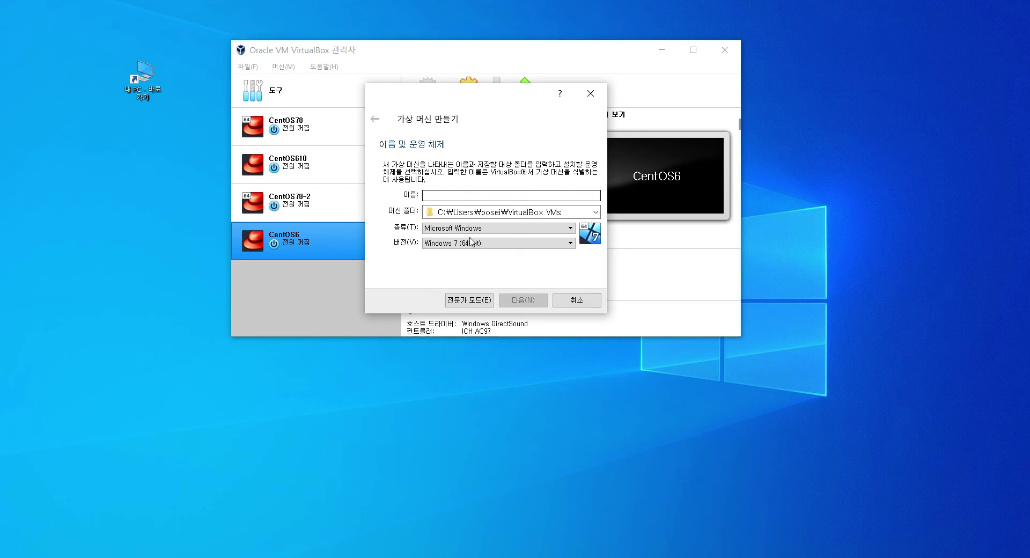
pyautogui.click(454, 194)
pyautogui.write('CentOS')
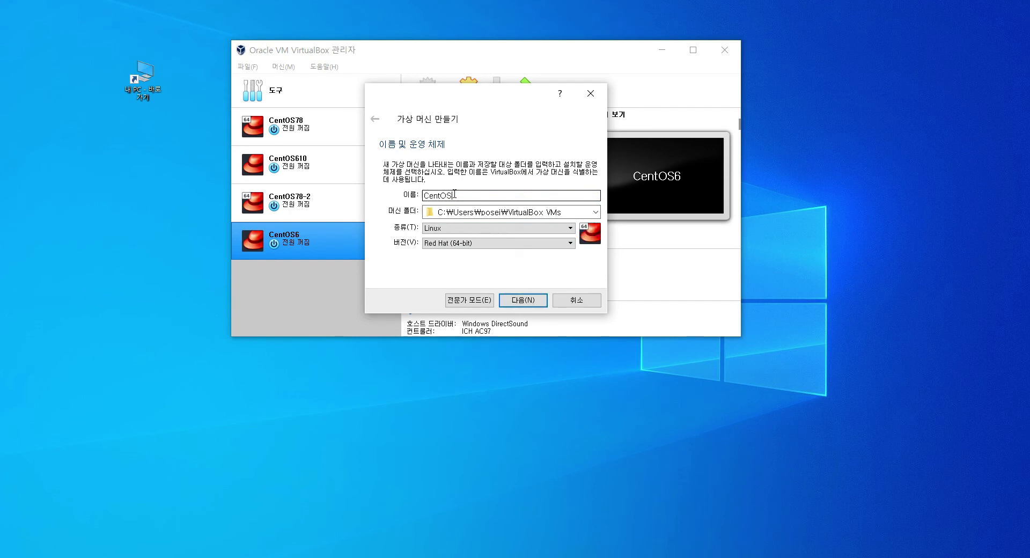
pyautogui.write('7')
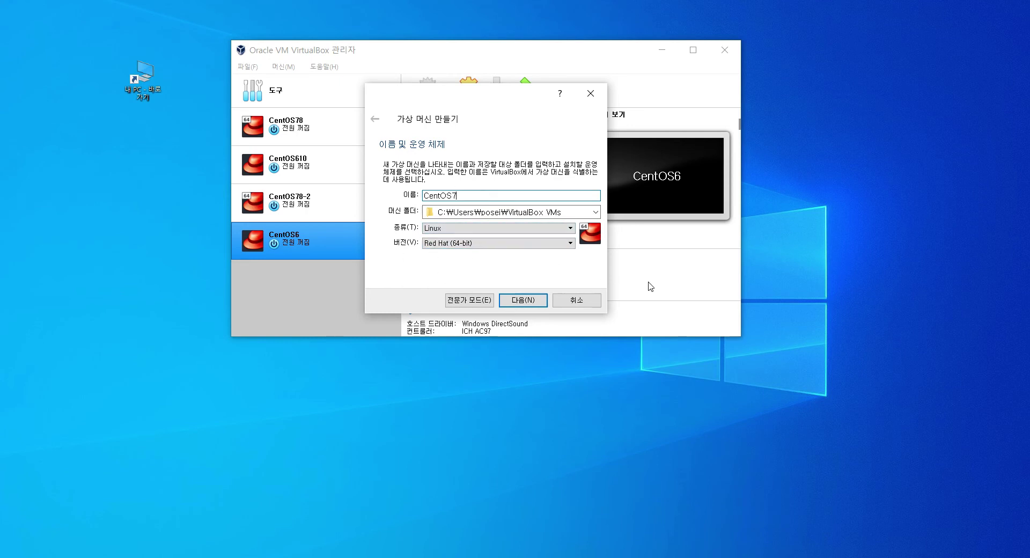
pyautogui.click(530, 302)
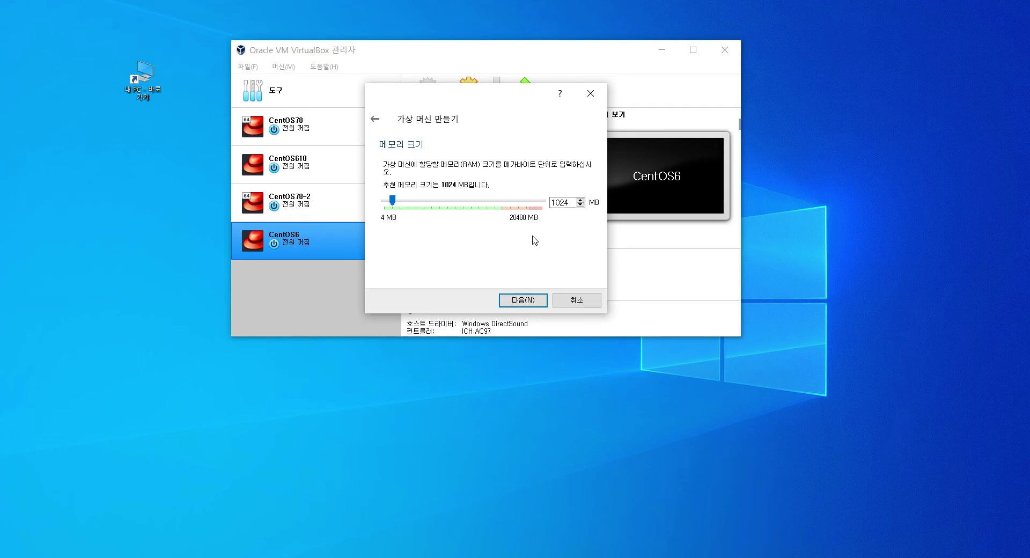
# Set the new virtual machine's memory size to 4096 MB and continue to the hard disk page.
pyautogui.moveTo(393, 200); pyautogui.dragTo(420, 208)
pyautogui.moveTo(417, 201); pyautogui.dragTo(404, 204)
pyautogui.moveTo(404, 204)
pyautogui.mouseDown()
pyautogui.moveTo(428, 206)
pyautogui.moveTo(416, 204)
pyautogui.mouseUp()
pyautogui.click(526, 304)
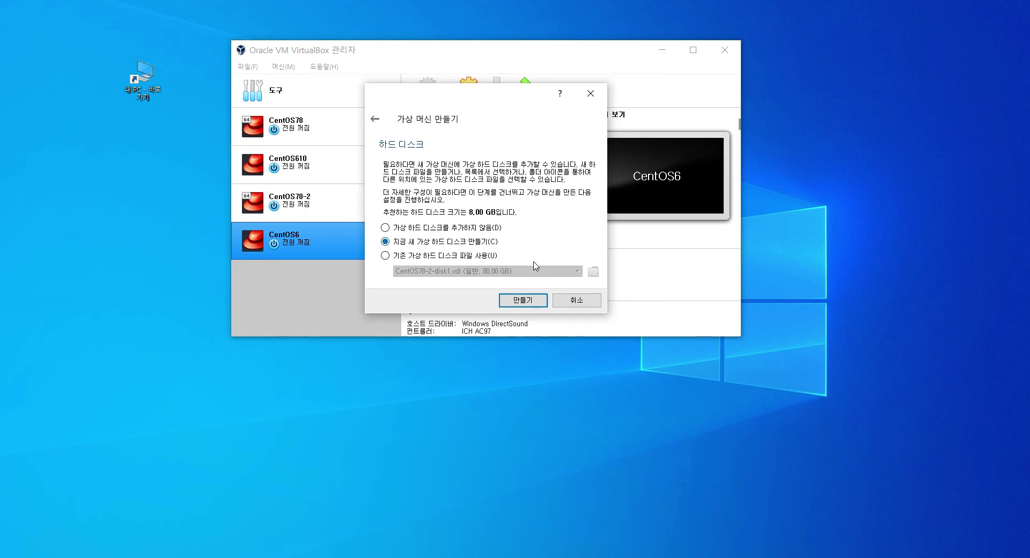
# Choose to create a new virtual hard disk in VDI format with dynamic allocation.
pyautogui.click(542, 297)
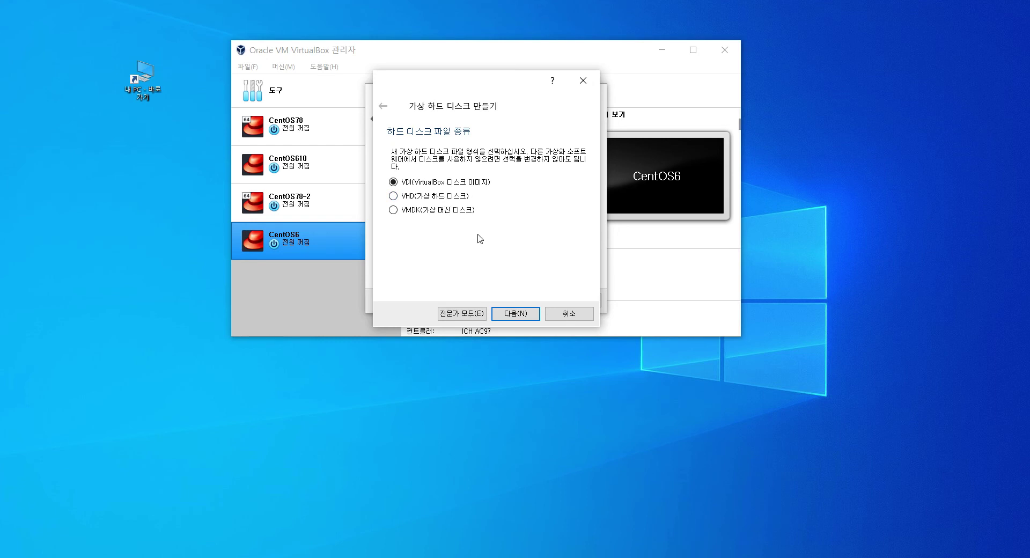
pyautogui.click(523, 311)
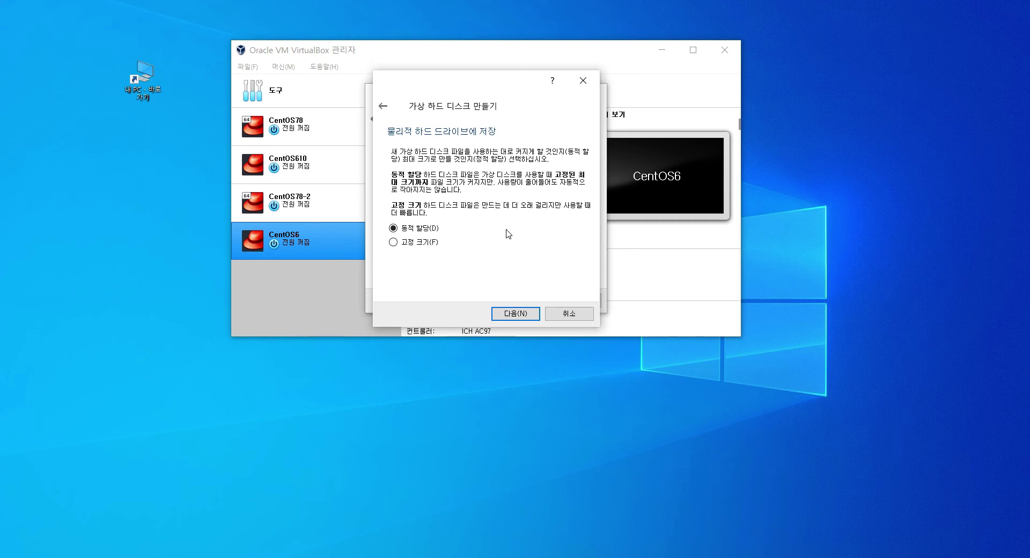
pyautogui.click(526, 317)
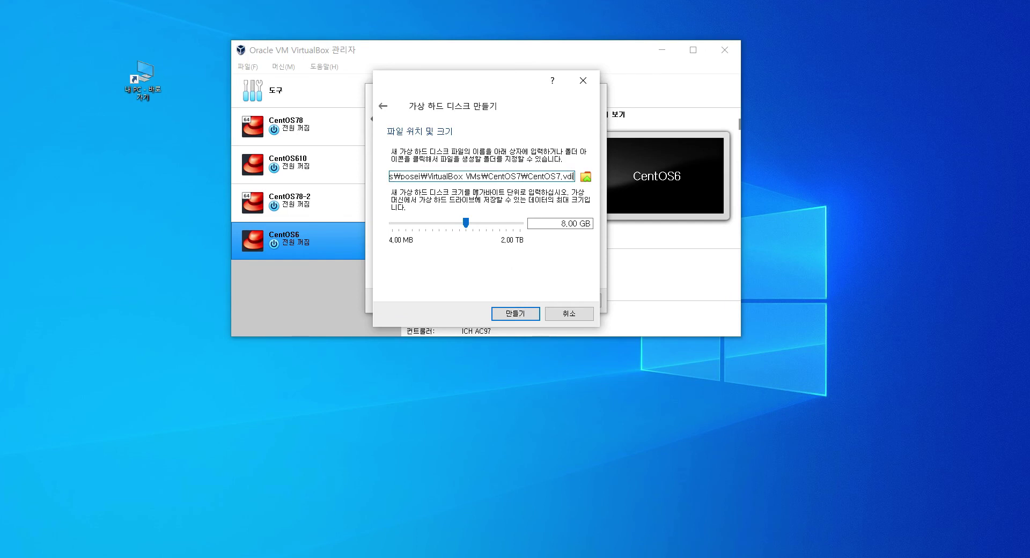
# Read through the full file path proposed for the new CentOS7.vdi disk.
pyautogui.click(470, 178)
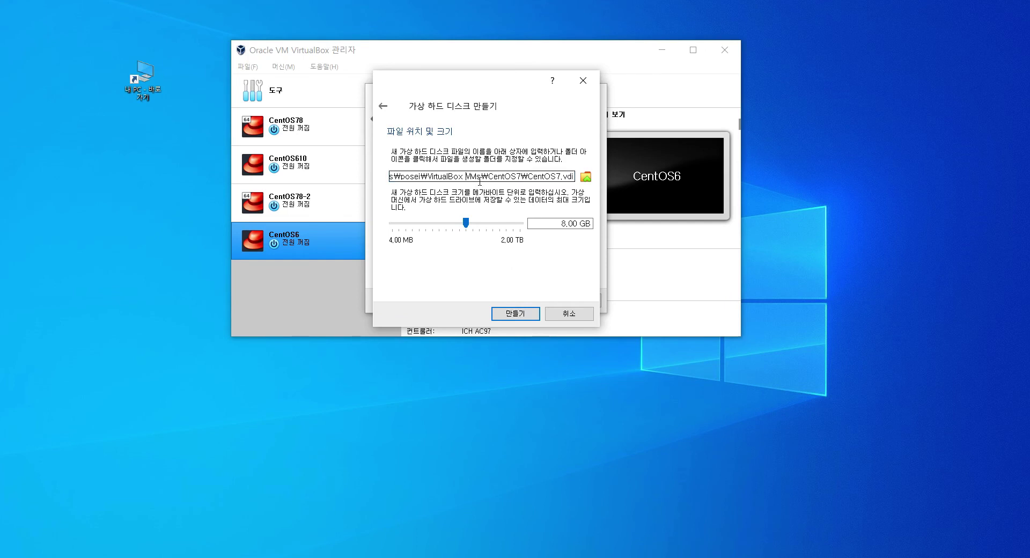
pyautogui.press('Home')
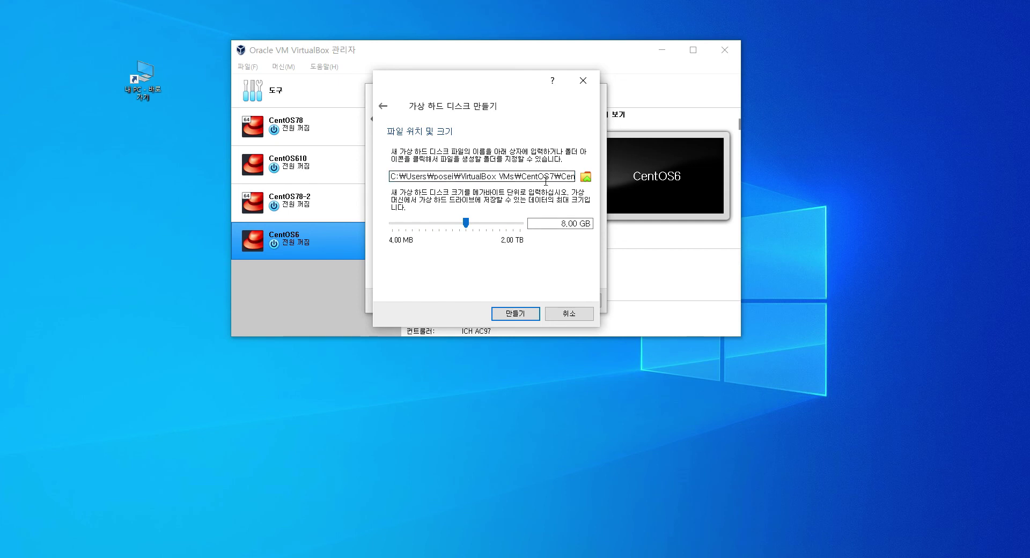
pyautogui.press('Right')
pyautogui.press('Right')
pyautogui.press('Right')
pyautogui.press('Right')
pyautogui.press('Right')
pyautogui.press('Right')
pyautogui.press('Right')
pyautogui.press('Right')
pyautogui.press('Right')
pyautogui.press('Right')
pyautogui.press('Right')
pyautogui.press('Right')
pyautogui.press('Right')
pyautogui.press('Right')
pyautogui.press('Right')
pyautogui.press('Right')
pyautogui.press('Right')
pyautogui.press('Right')
pyautogui.press('Right')
pyautogui.press('Right')
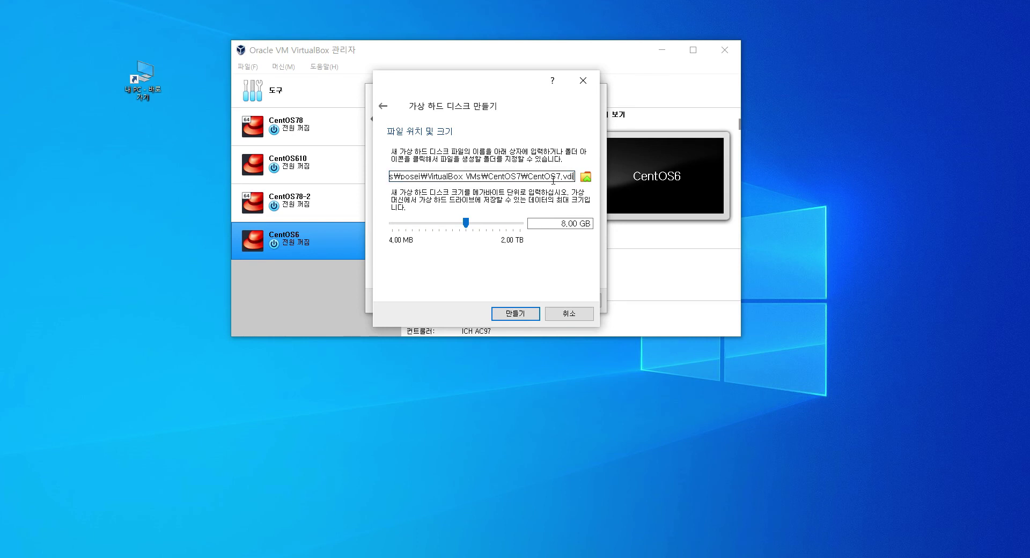
# Check the PC's local drives and look at the save location of the new virtual disk file.
pyautogui.click(143, 78)
pyautogui.doubleClick(143, 77)
pyautogui.moveTo(650, 129); pyautogui.dragTo(755, 275)
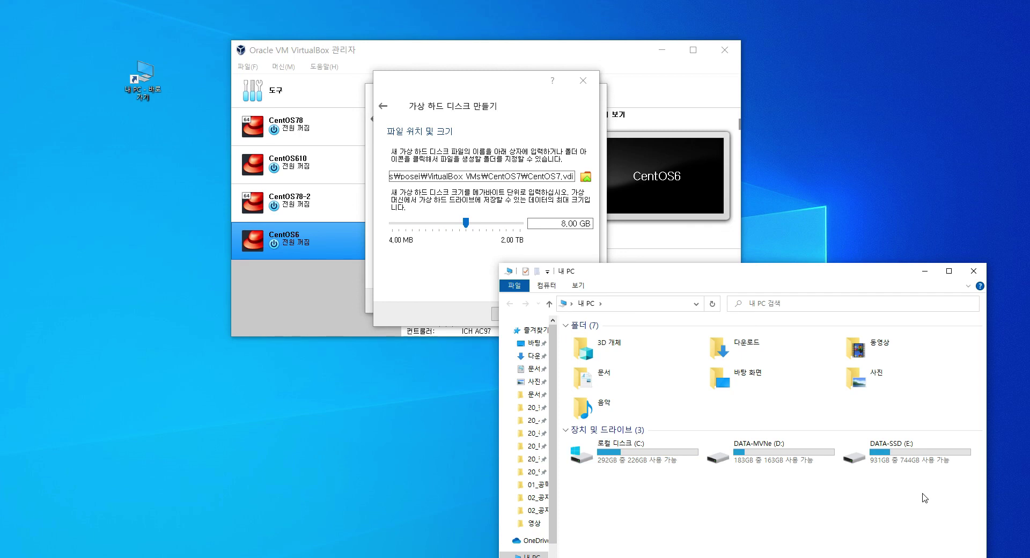
pyautogui.click(980, 276)
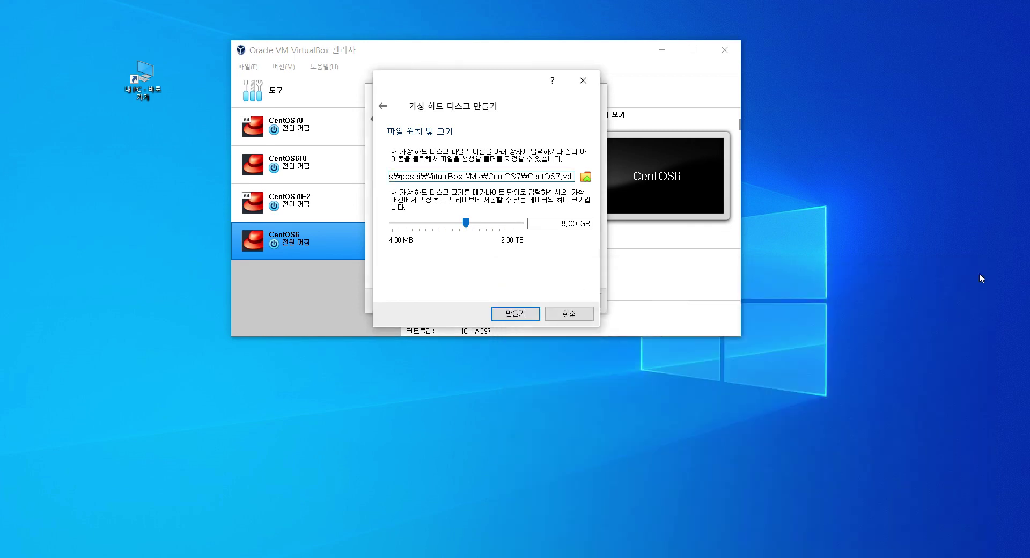
pyautogui.click(587, 177)
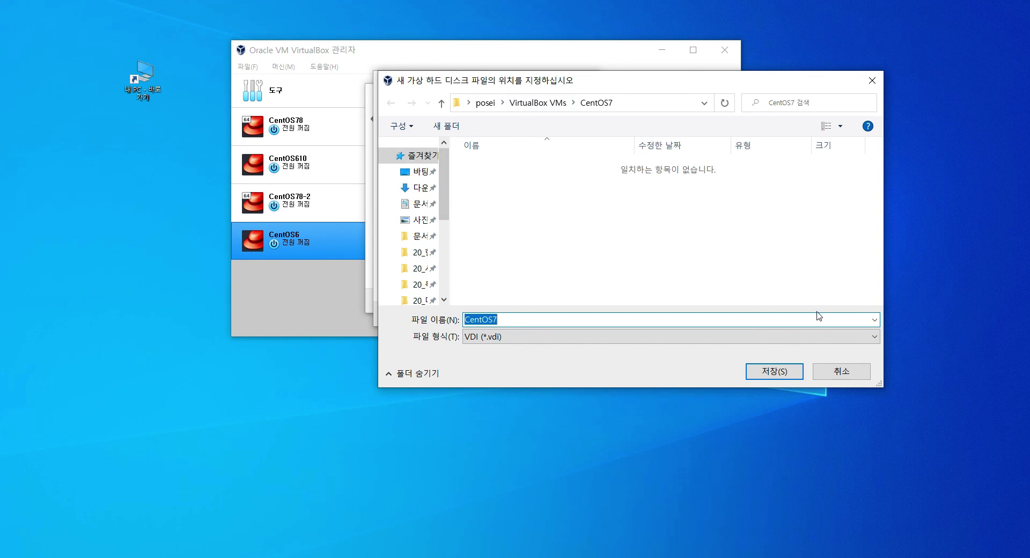
pyautogui.click(841, 371)
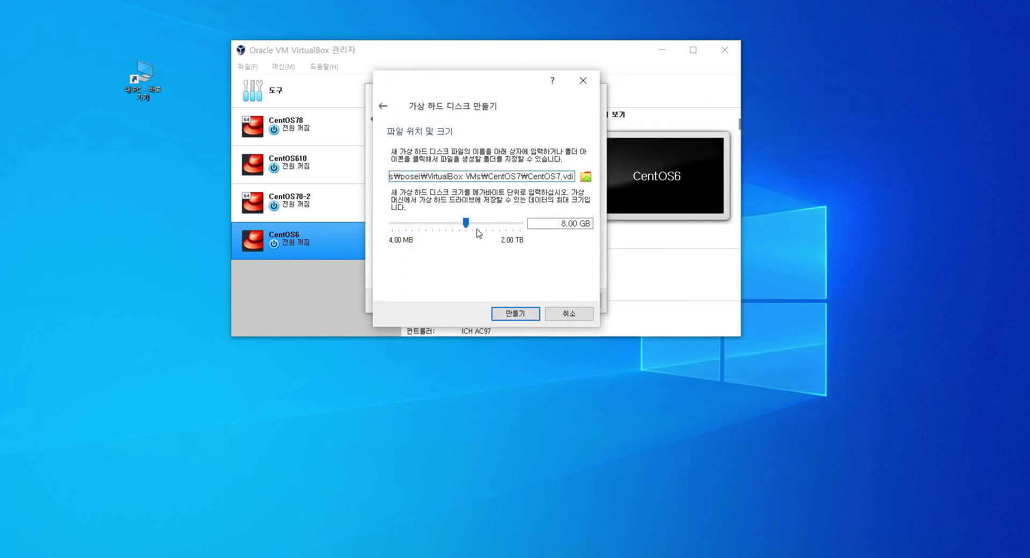
# Set the virtual disk size to 60.50 GB and create the disk.
pyautogui.moveTo(479, 233)
pyautogui.click(467, 223)
pyautogui.moveTo(469, 225); pyautogui.dragTo(491, 229)
pyautogui.click(516, 315)
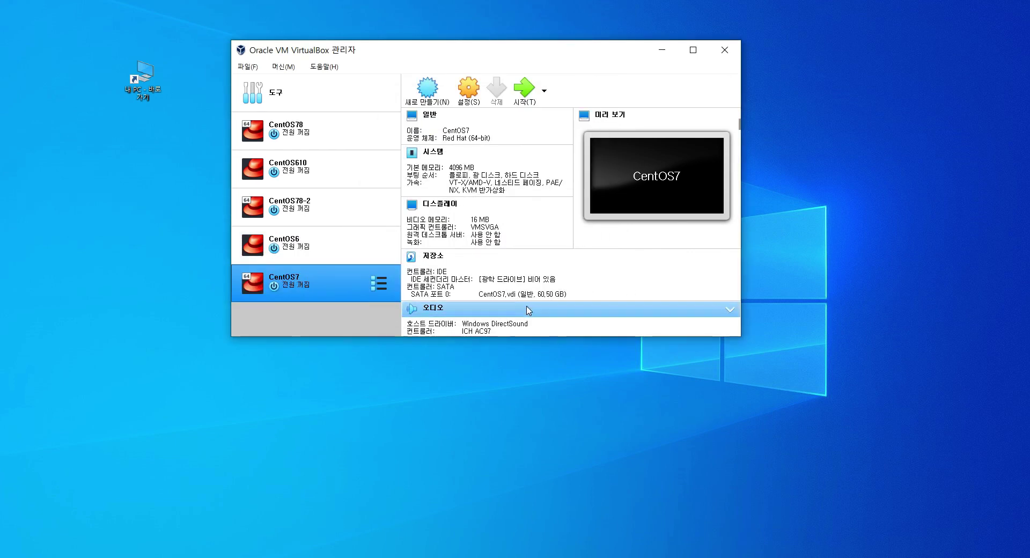
# Open the CentOS7 machine's storage settings and examine the CentOS7.vdi disk's information and file location.
pyautogui.scroll(-1, 693, 255)
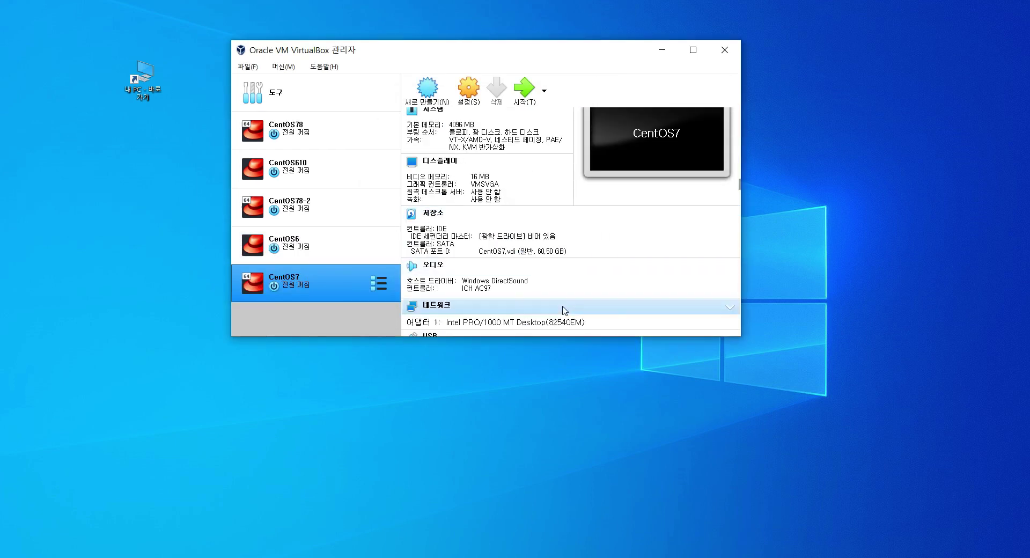
pyautogui.scroll(1, 628, 229)
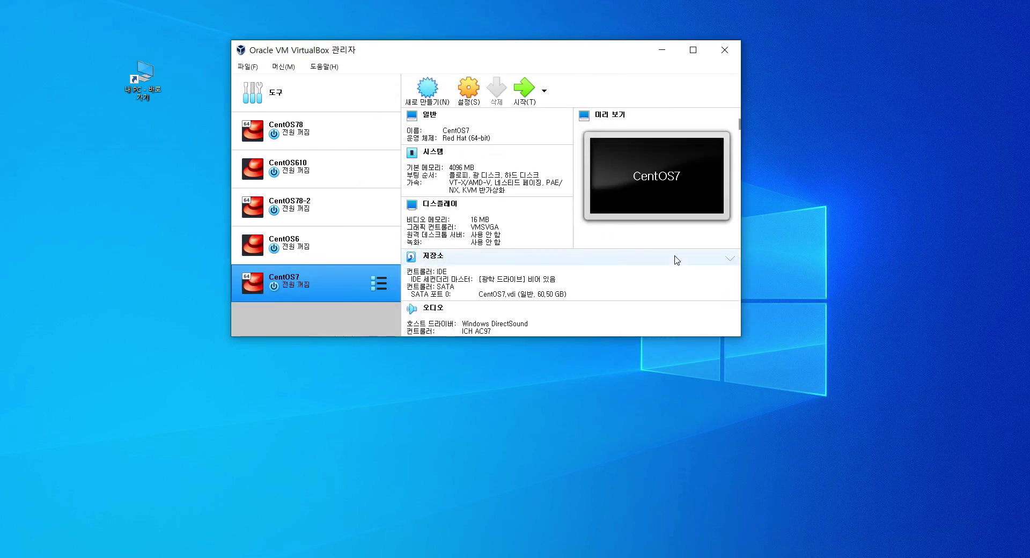
pyautogui.click(466, 92)
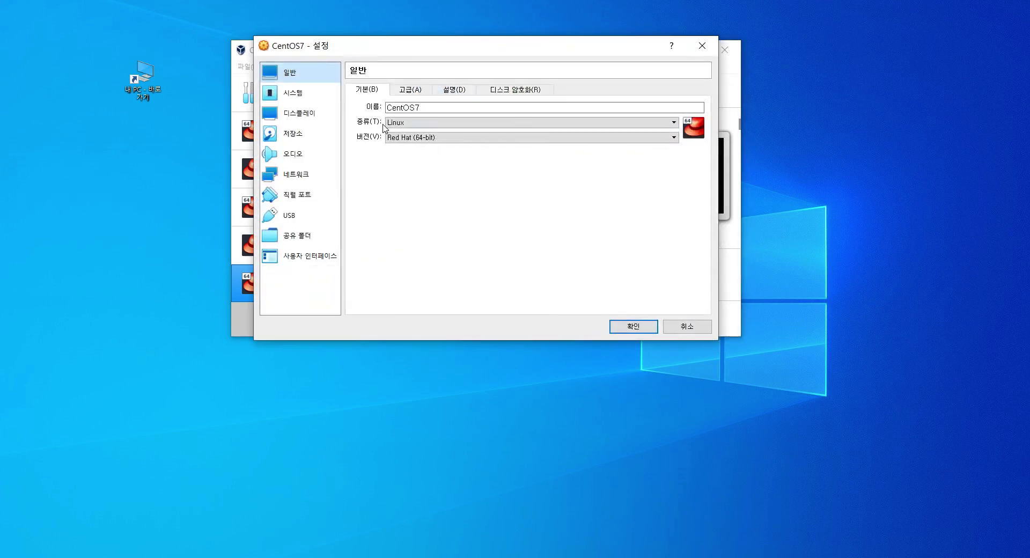
pyautogui.click(290, 136)
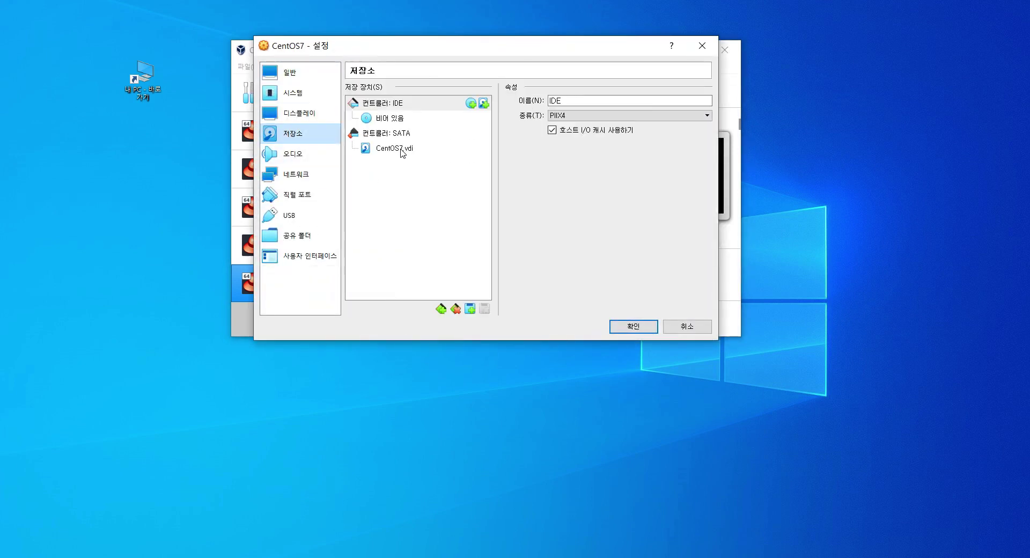
pyautogui.click(400, 150)
pyautogui.click(623, 209)
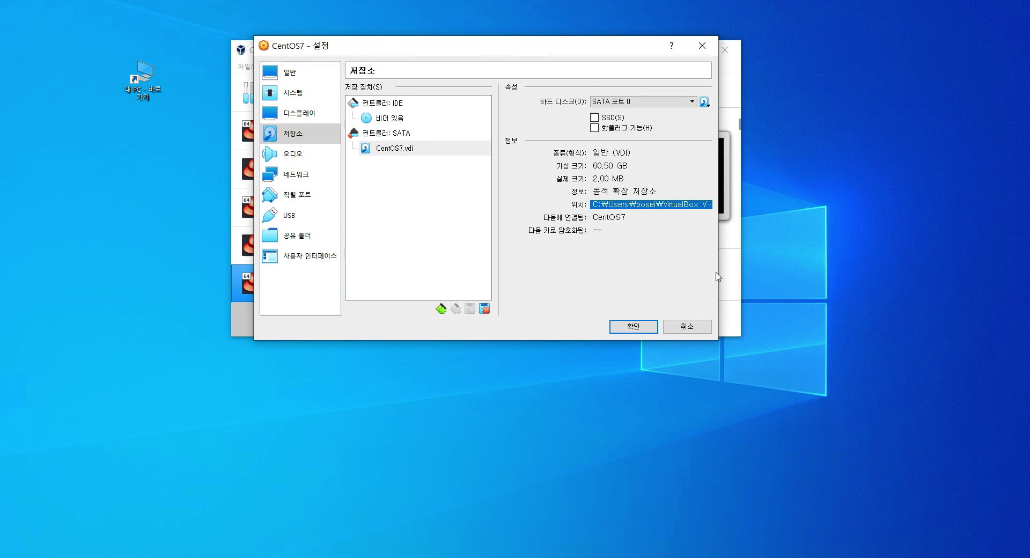
pyautogui.moveTo(722, 273)
pyautogui.mouseDown()
pyautogui.moveTo(954, 281)
pyautogui.moveTo(719, 271)
pyautogui.mouseUp()
# Browse drive C to the user's VirtualBox VMs\CentOS7 folder, examine the virtual disk image file, and close the folder window.
pyautogui.doubleClick(142, 79)
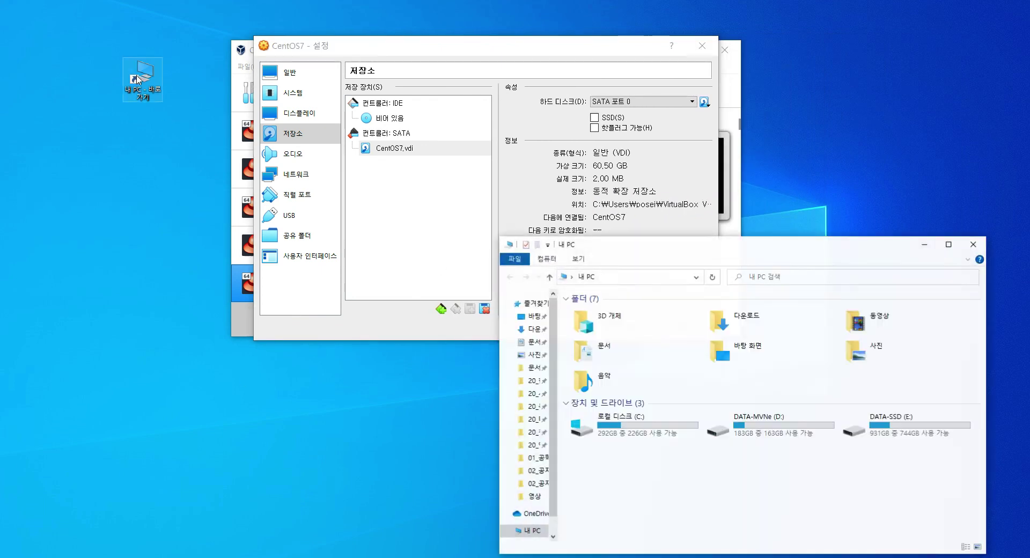
pyautogui.doubleClick(660, 427)
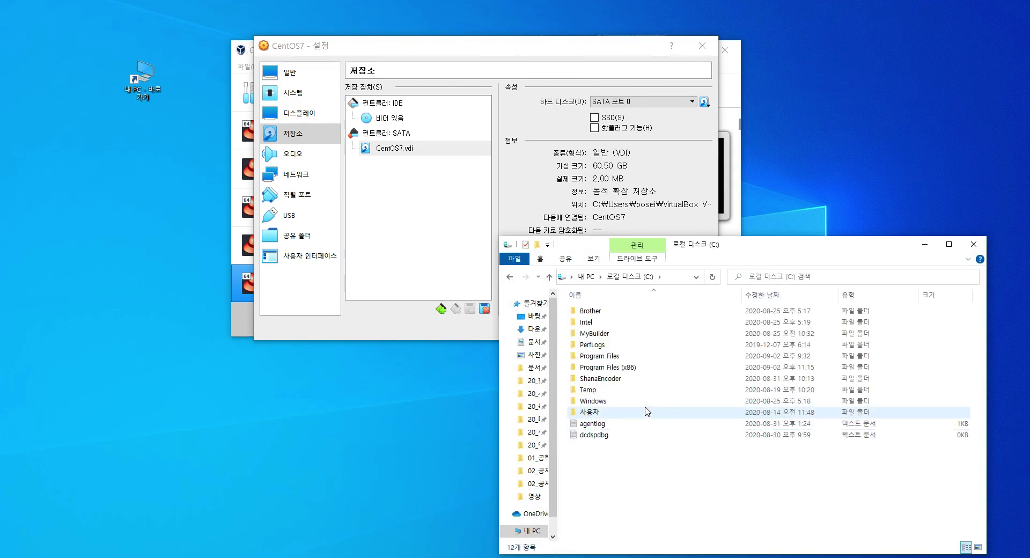
pyautogui.doubleClick(590, 413)
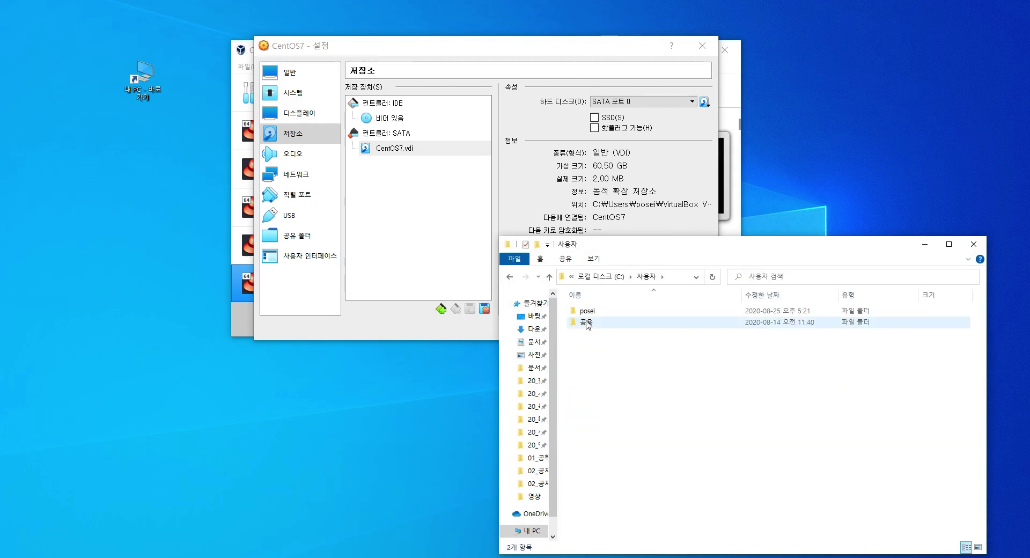
pyautogui.doubleClick(616, 312)
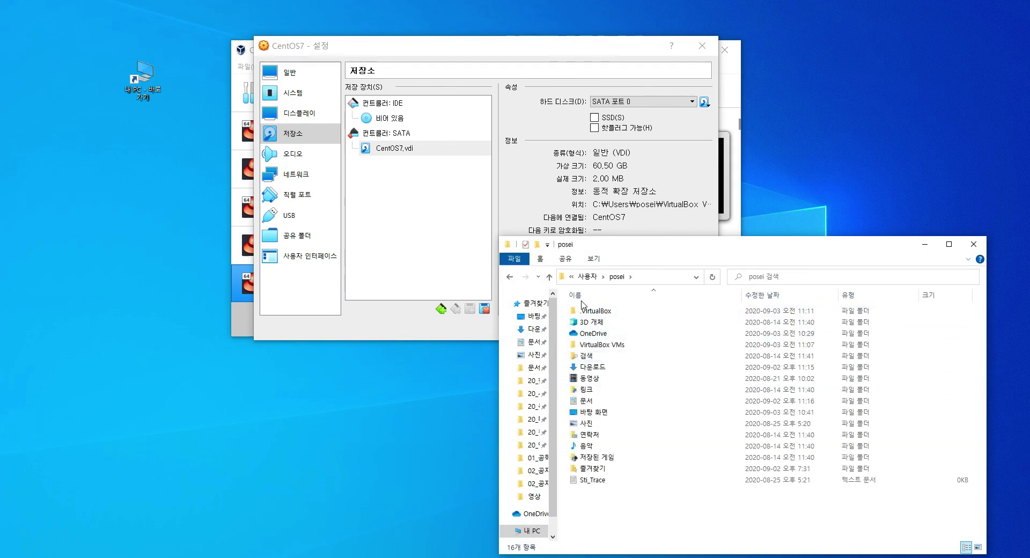
pyautogui.doubleClick(596, 344)
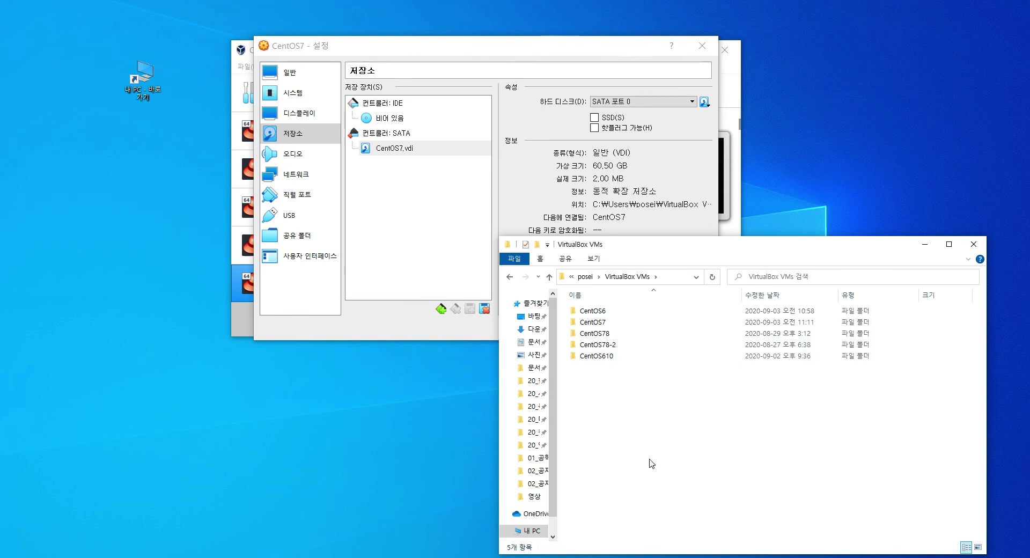
pyautogui.doubleClick(599, 322)
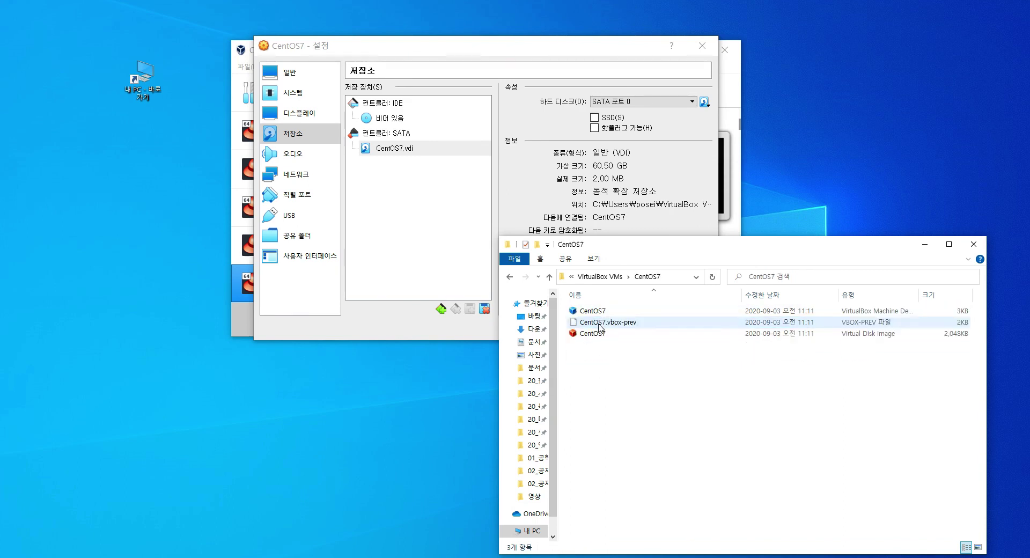
pyautogui.moveTo(669, 248); pyautogui.dragTo(616, 249)
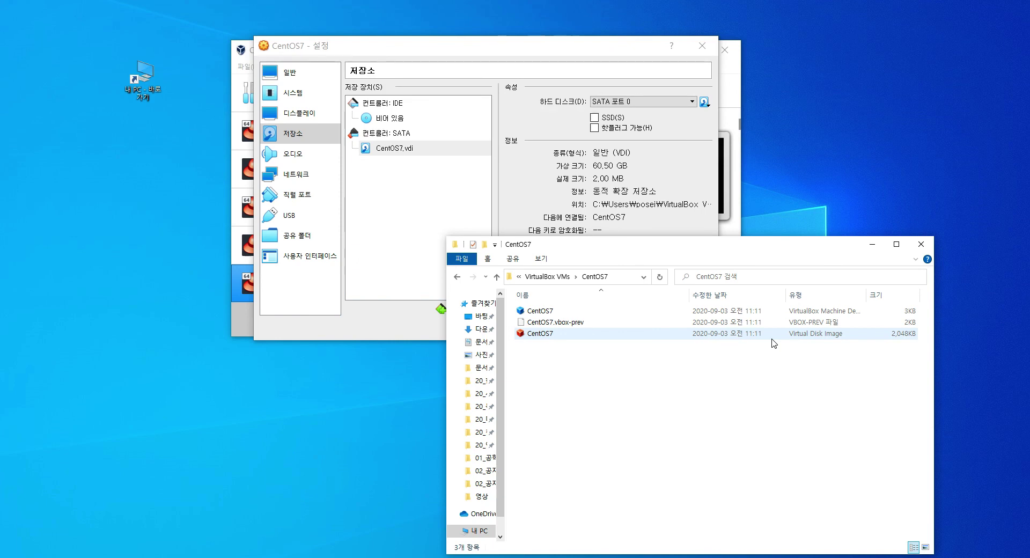
pyautogui.rightClick(548, 335)
pyautogui.click(793, 455)
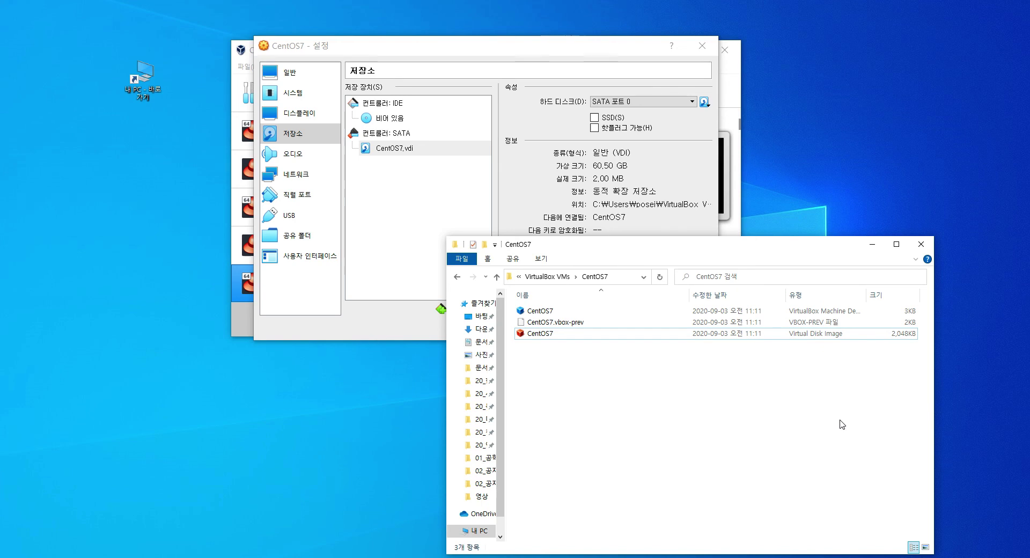
pyautogui.click(921, 244)
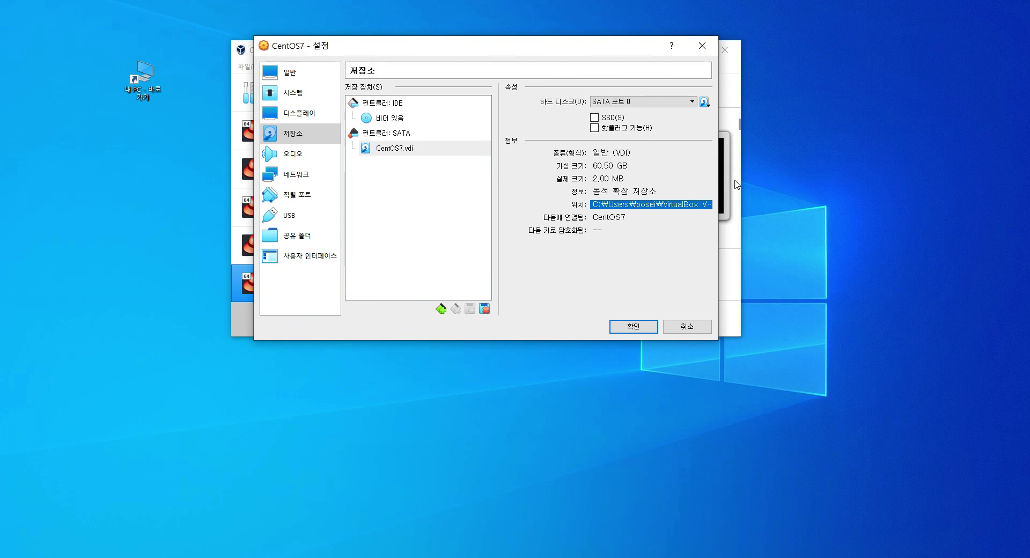
# Set the pointing device to USB tablet in the CentOS7 system settings.
pyautogui.click(294, 92)
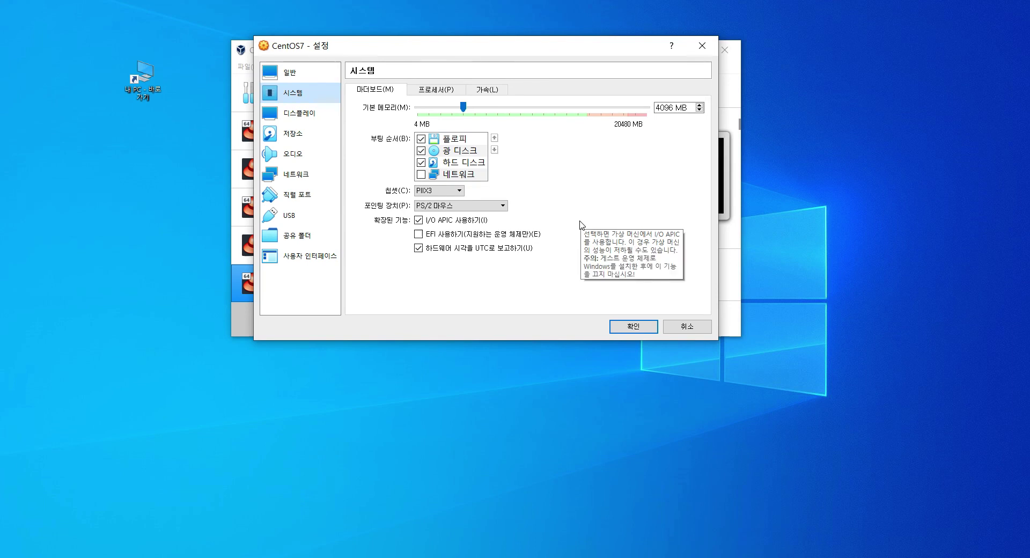
pyautogui.click(466, 206)
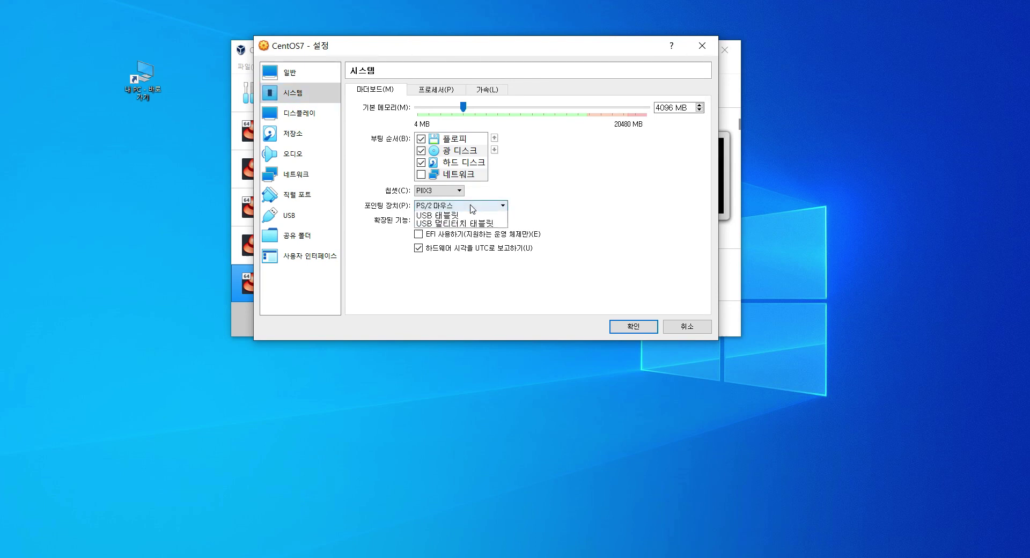
pyautogui.click(479, 224)
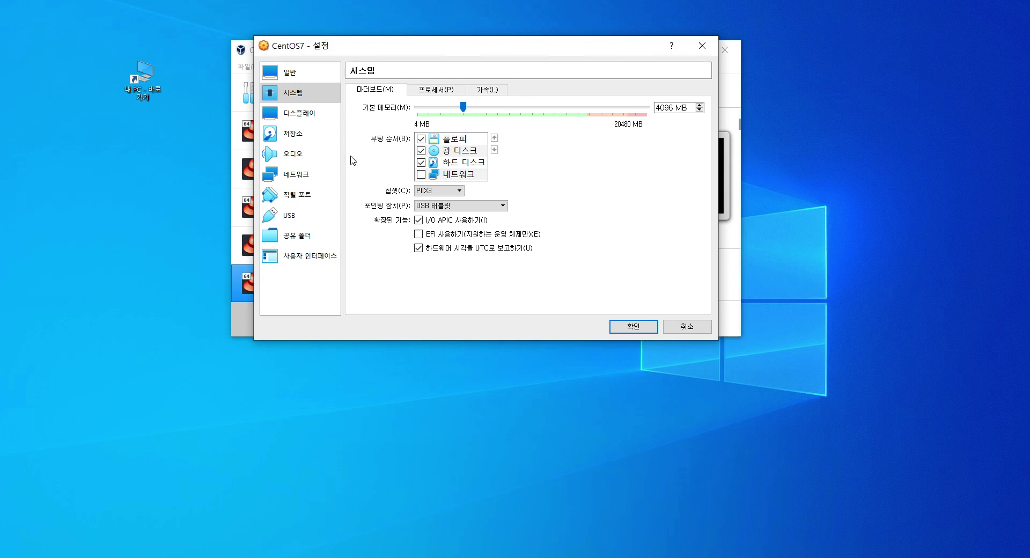
# Examine the SATA controller's type options in the storage settings, and close the settings without saving.
pyautogui.click(290, 138)
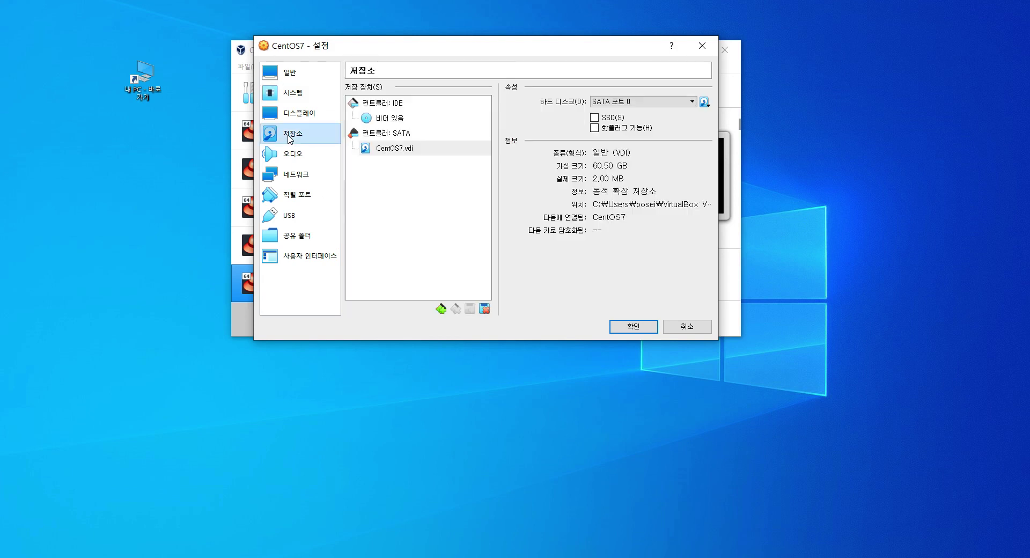
pyautogui.click(400, 149)
pyautogui.click(399, 134)
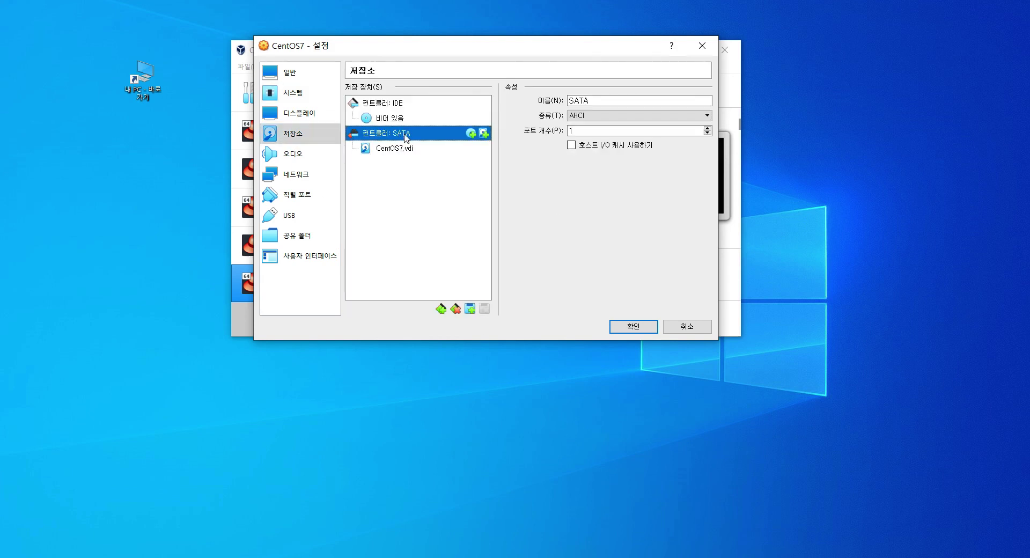
pyautogui.click(657, 116)
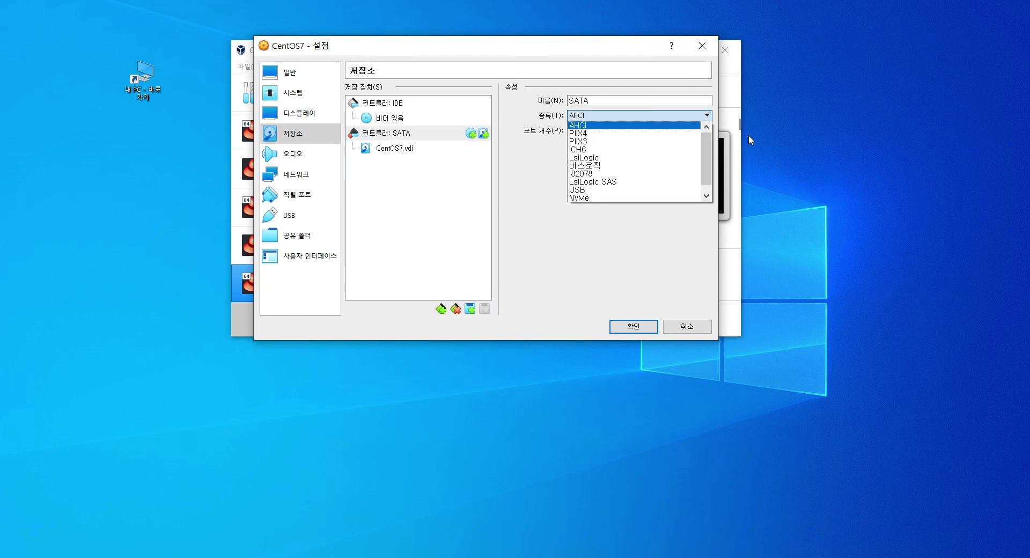
pyautogui.click(646, 260)
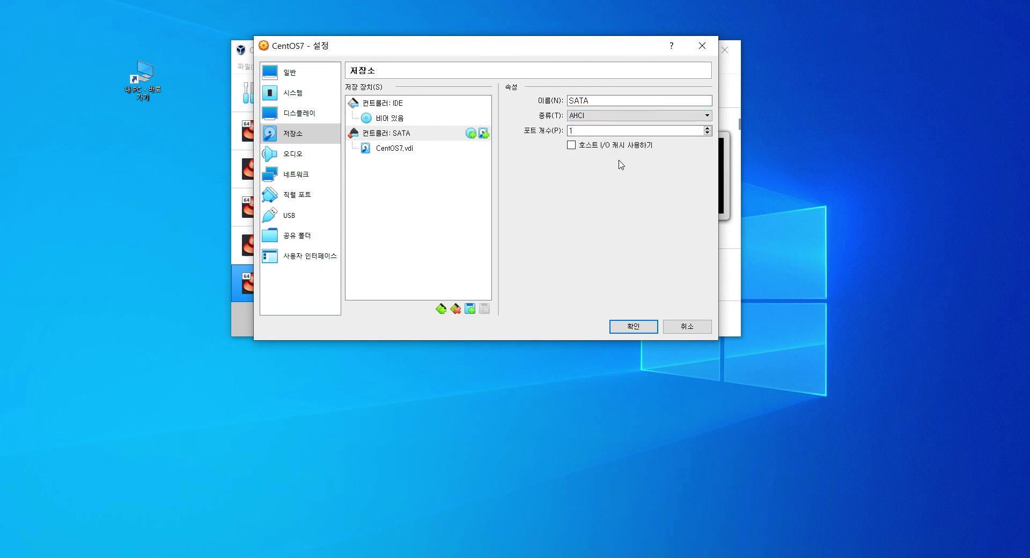
pyautogui.click(682, 326)
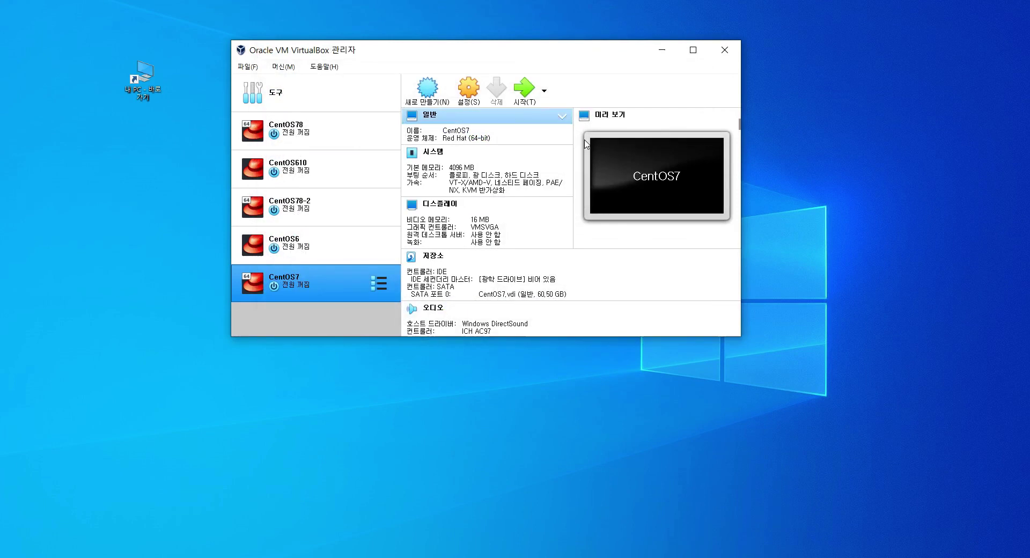